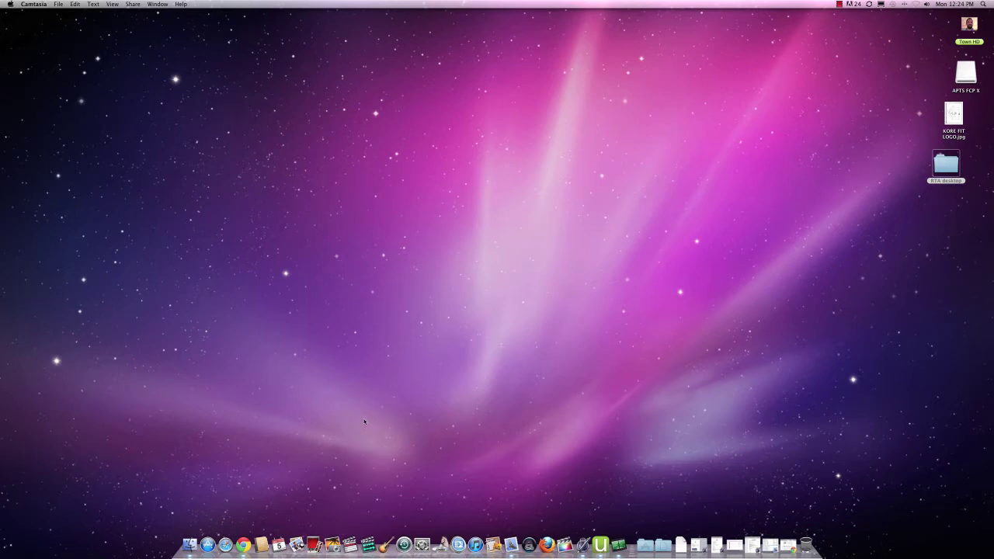
Open a Finder window and browse Desktop, Home, then the Town HD drive
left_click(193, 539)
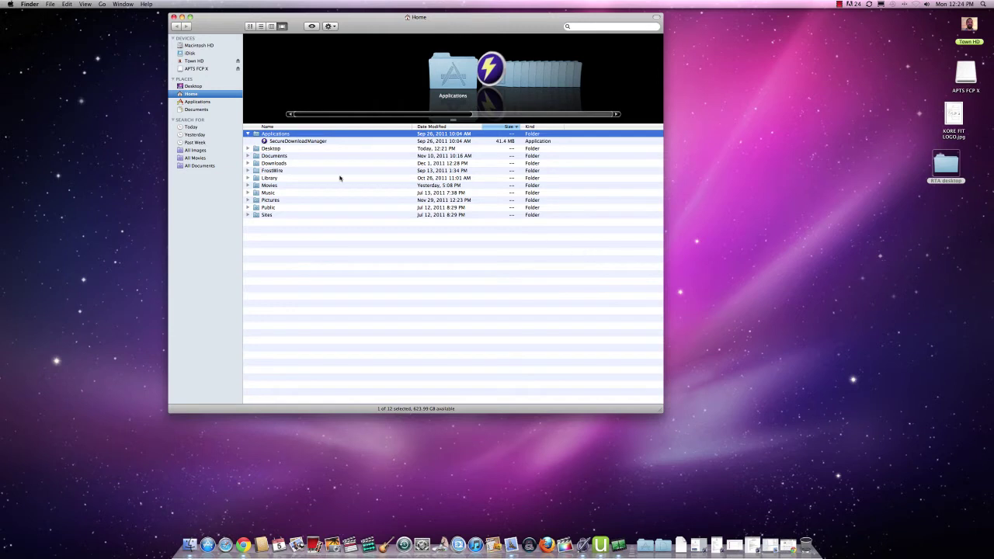
left_click(210, 86)
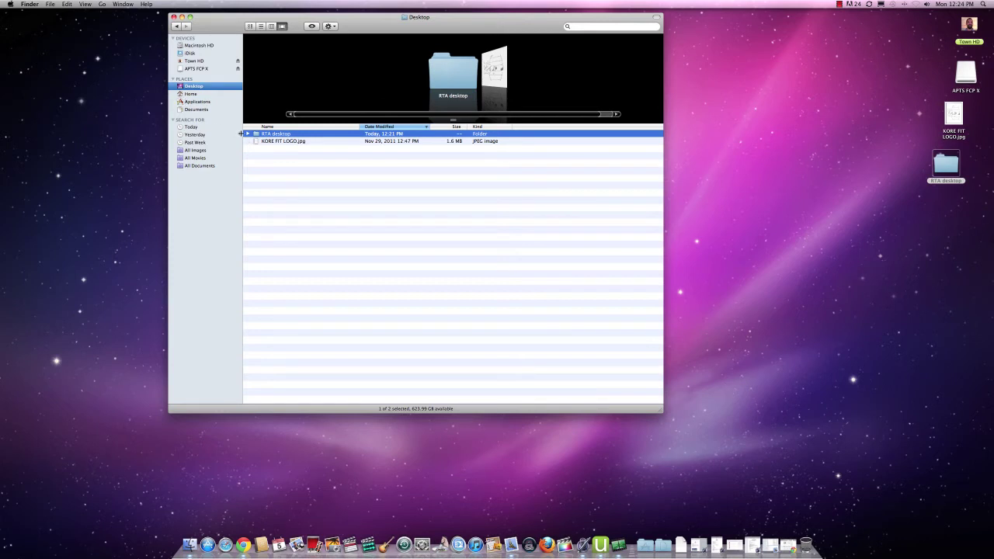
left_click(210, 94)
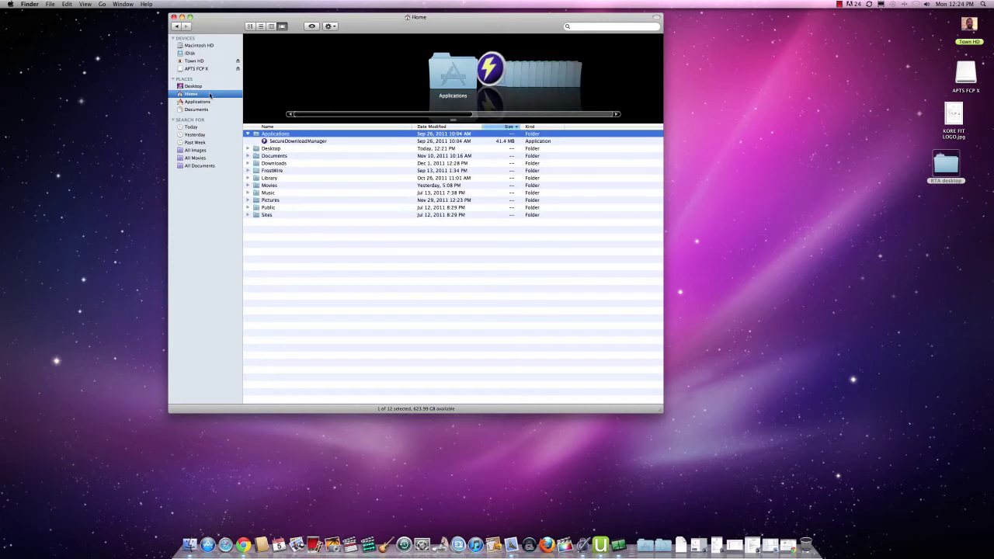
left_click(191, 61)
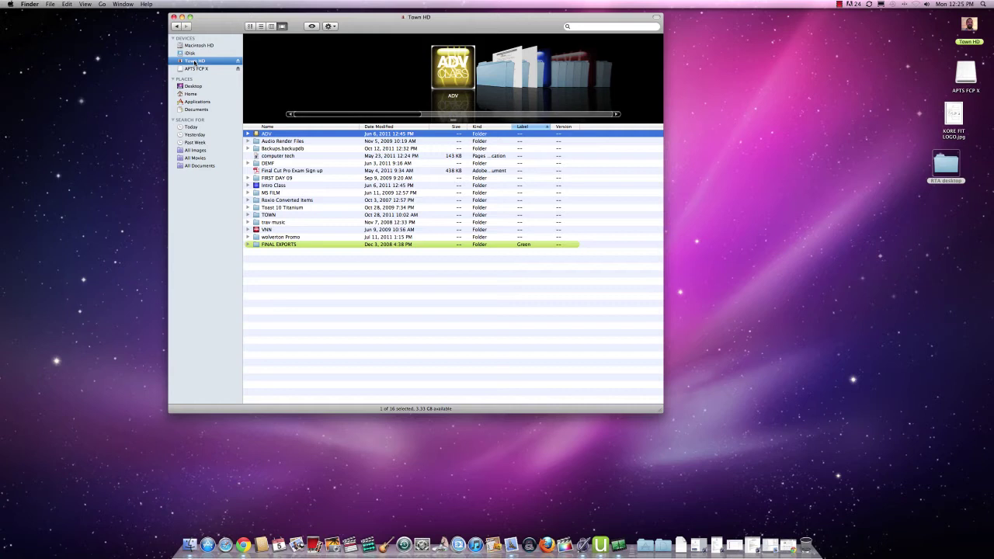
Close the Town HD window and create a new untitled folder on the desktop
left_click(173, 16)
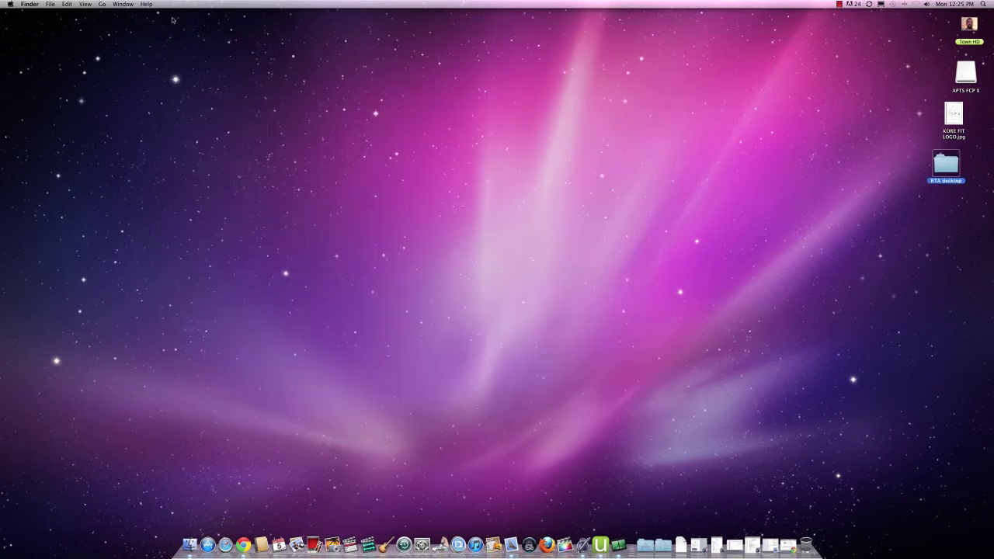
right_click(538, 180)
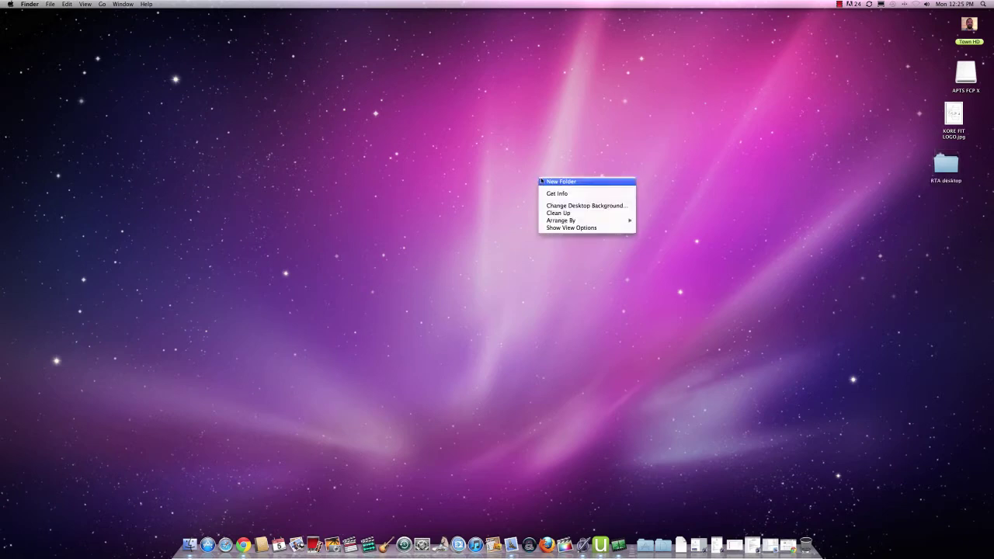
left_click(546, 181)
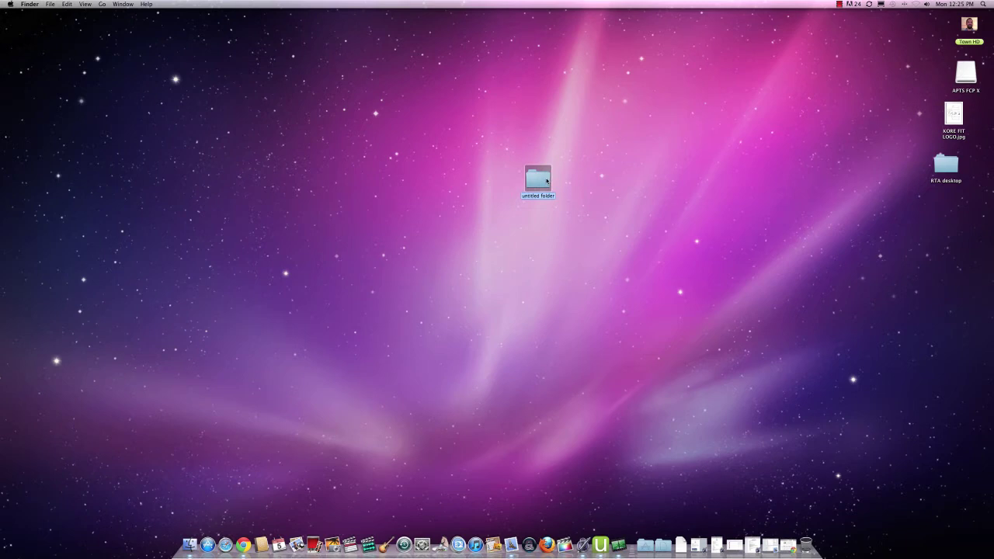
double_click(543, 180)
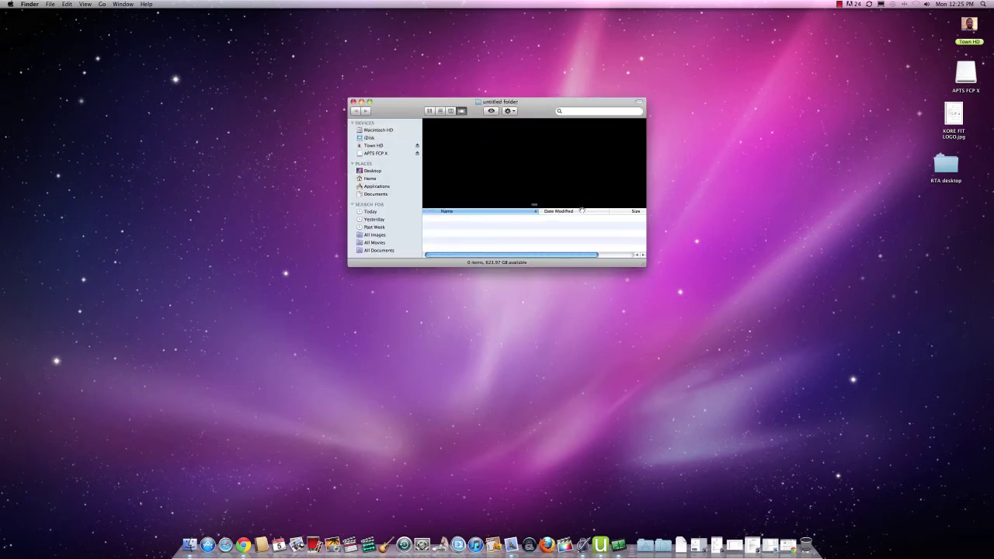
left_click_drag(641, 268, 792, 411)
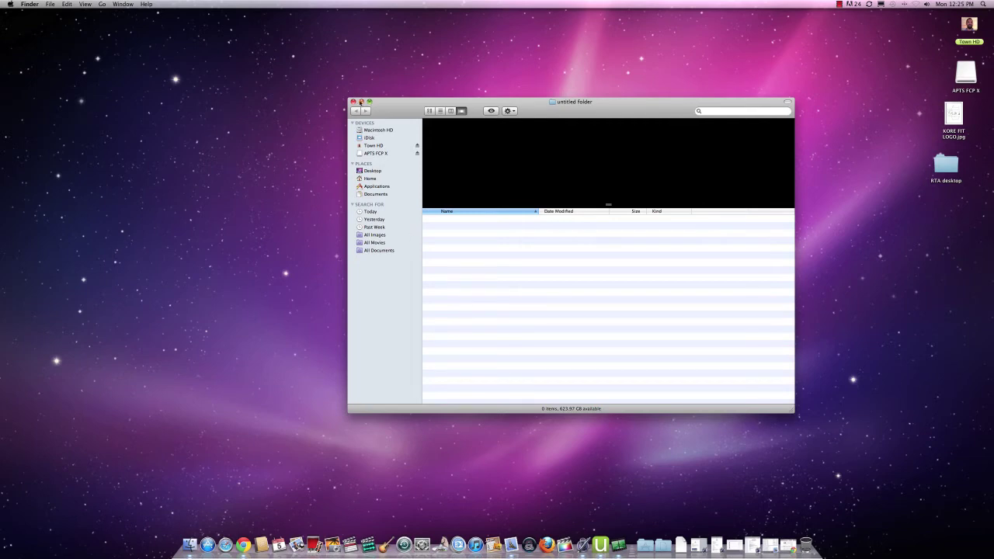
left_click(359, 102)
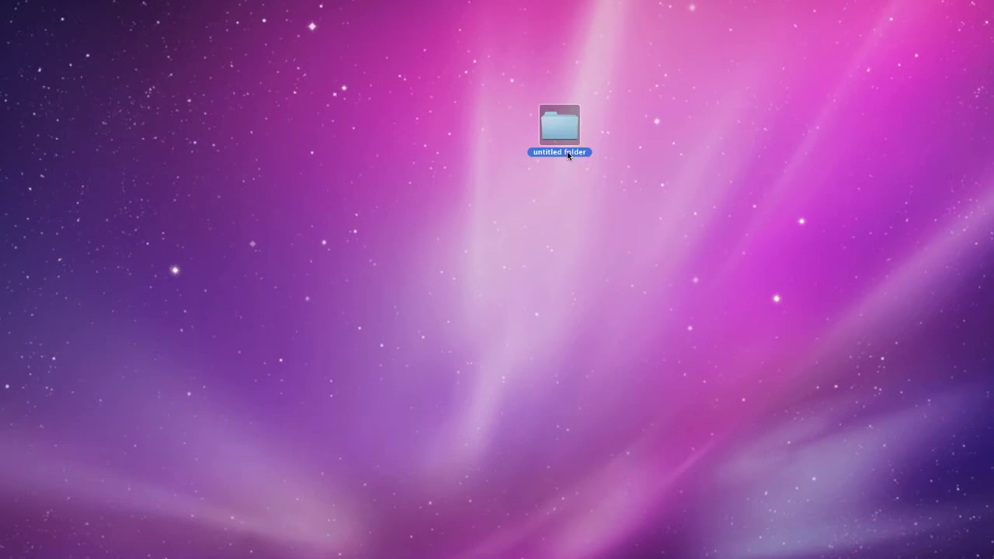
Rename the new folder to the owner's first name followed by 'Video Projects'
left_click(567, 151)
type("BRians")
key("BackSpace")
key("BackSpace")
key("BackSpace")
key("BackSpace")
key("BackSpace")
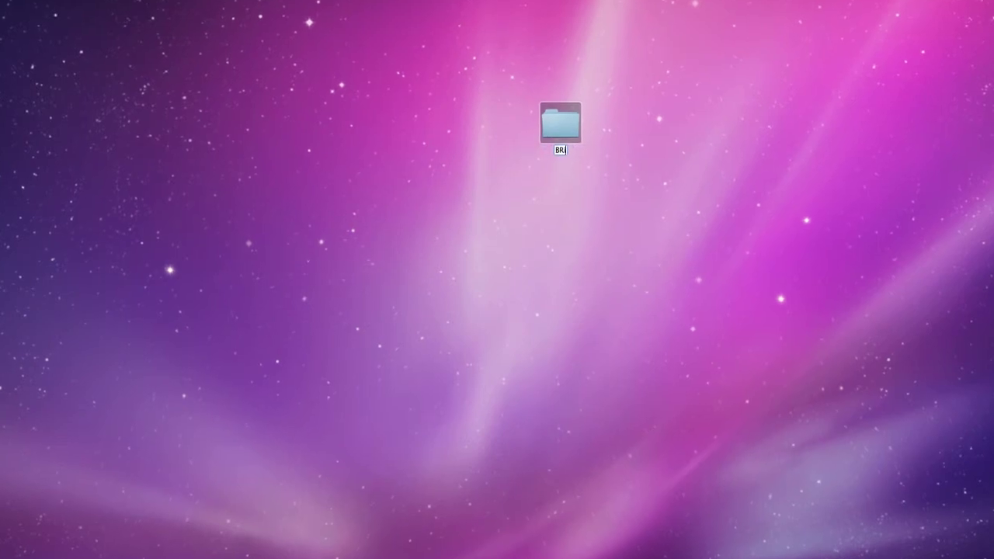
type("rians")
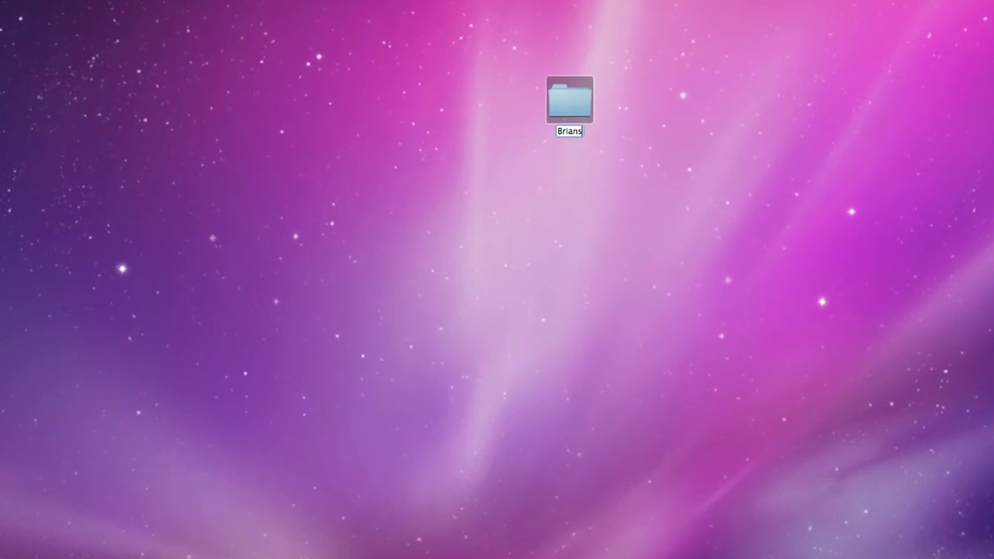
type(" Video Project")
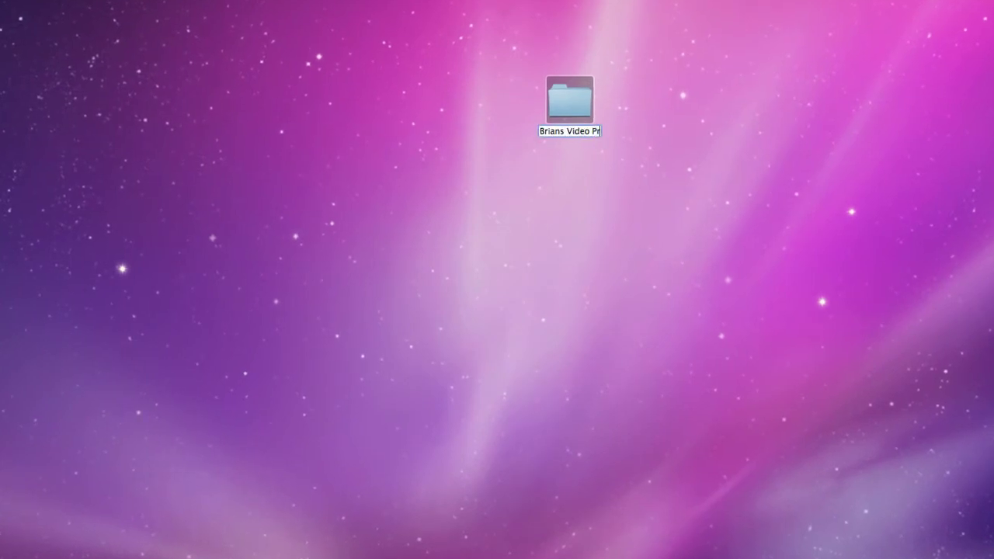
key("Escape")
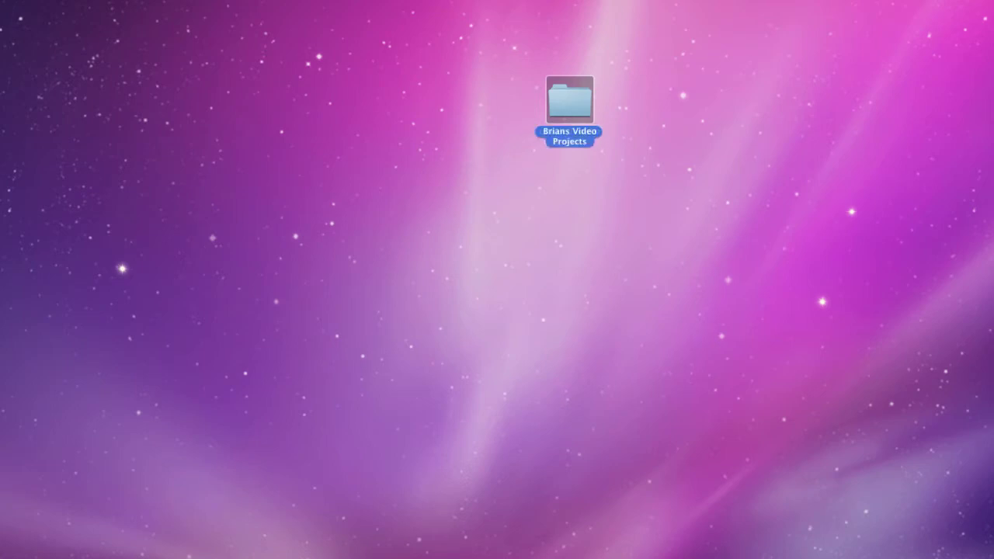
Inside the Video Projects folder, create and expand a subfolder named 'udemy test project'
double_click(585, 117)
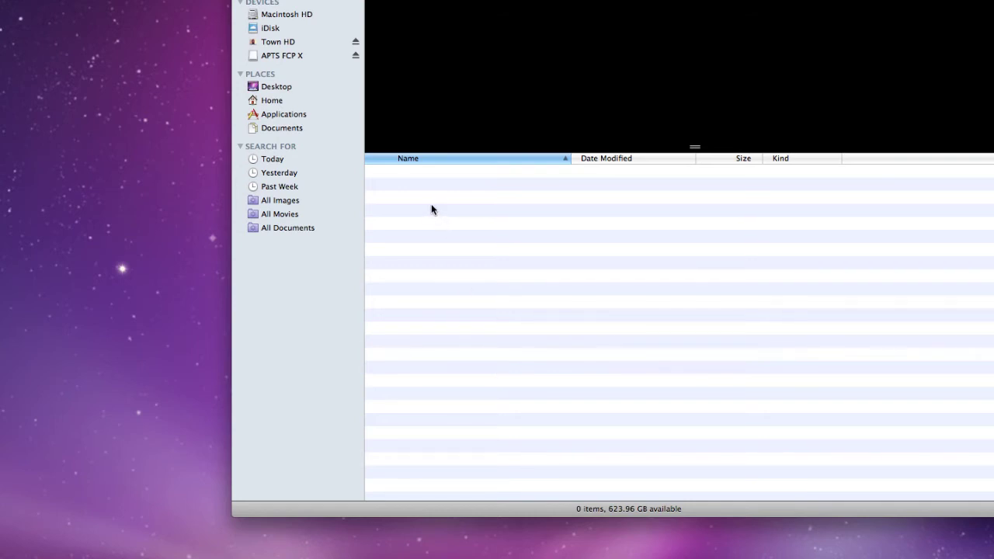
right_click(451, 218)
left_click(471, 224)
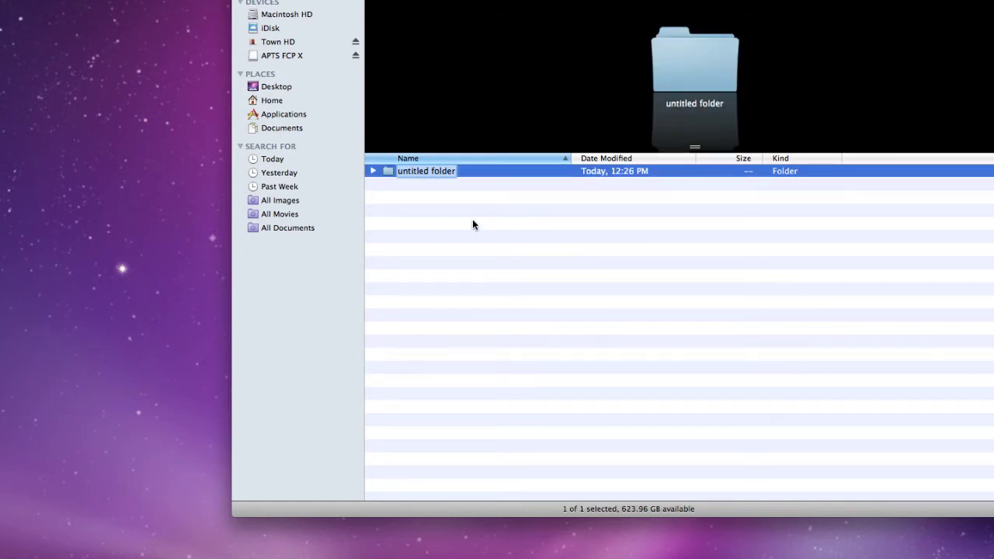
type("udemy")
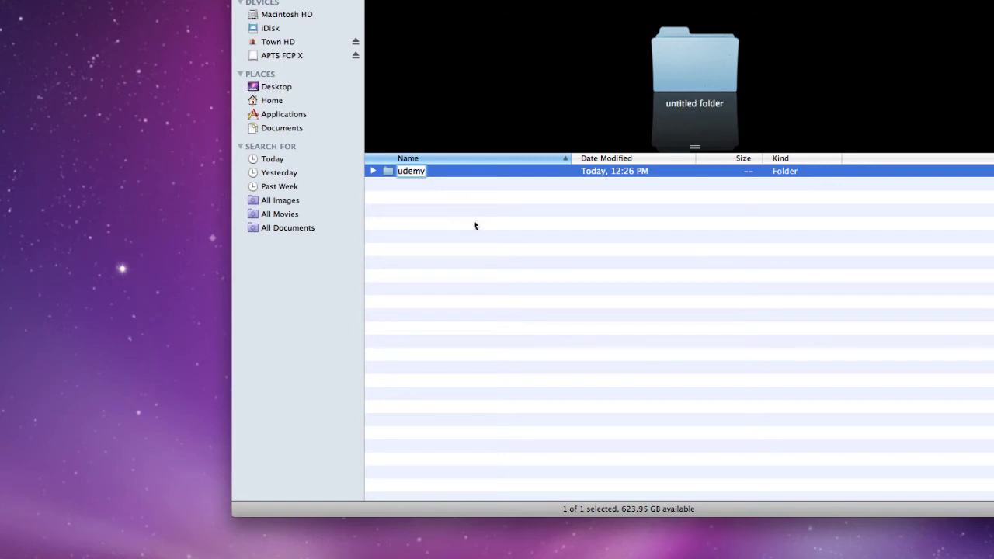
type(" test project")
key("Return")
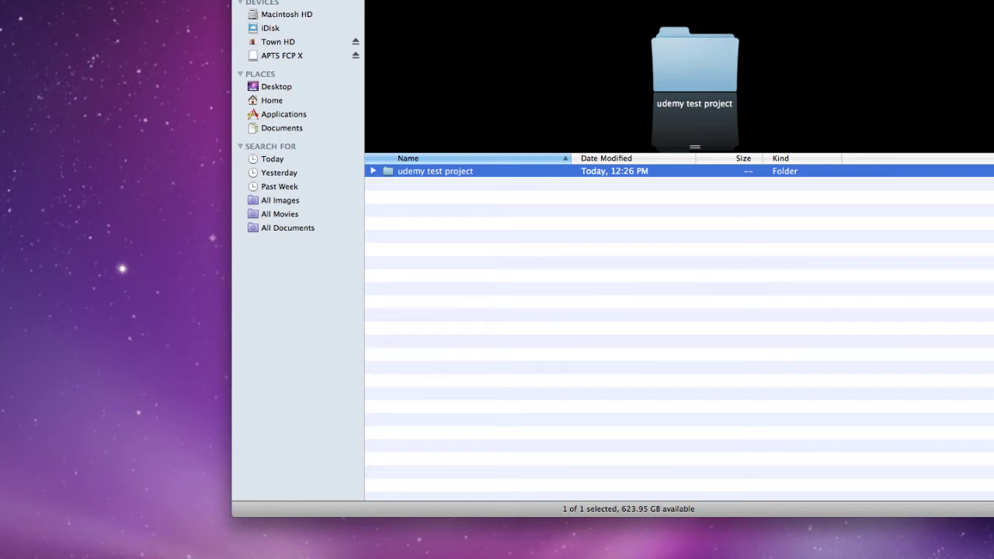
left_click(372, 170)
Create subfolders named 'Scratch/Video' and 'Audio'
left_click(403, 188)
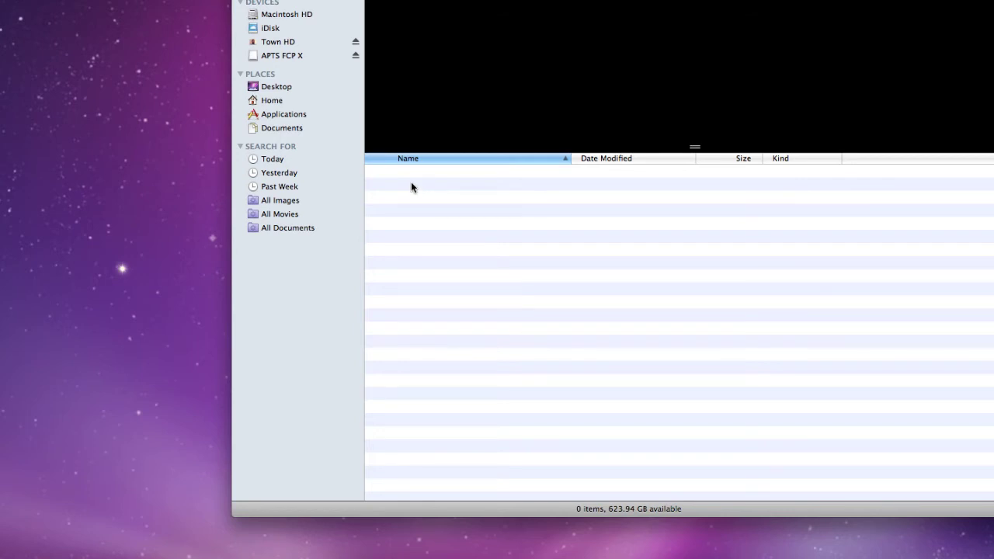
right_click(395, 172)
left_click(434, 177)
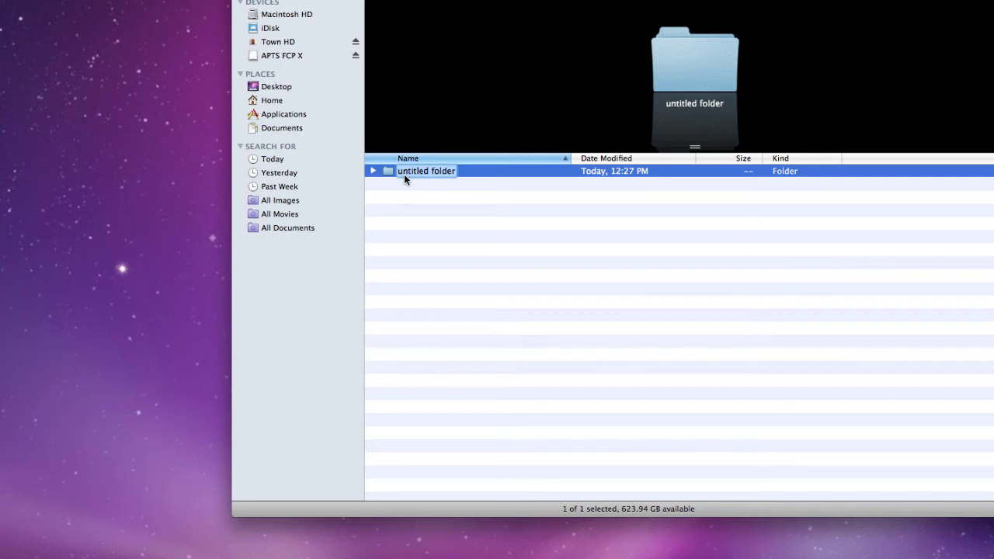
type("Scratch/Video")
key("Return")
left_click(412, 217)
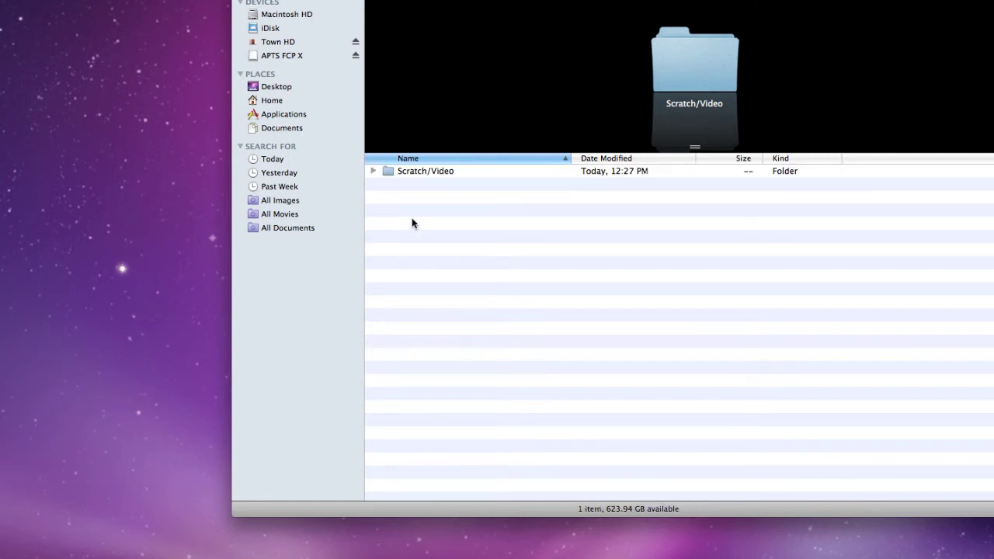
right_click(412, 217)
left_click(423, 222)
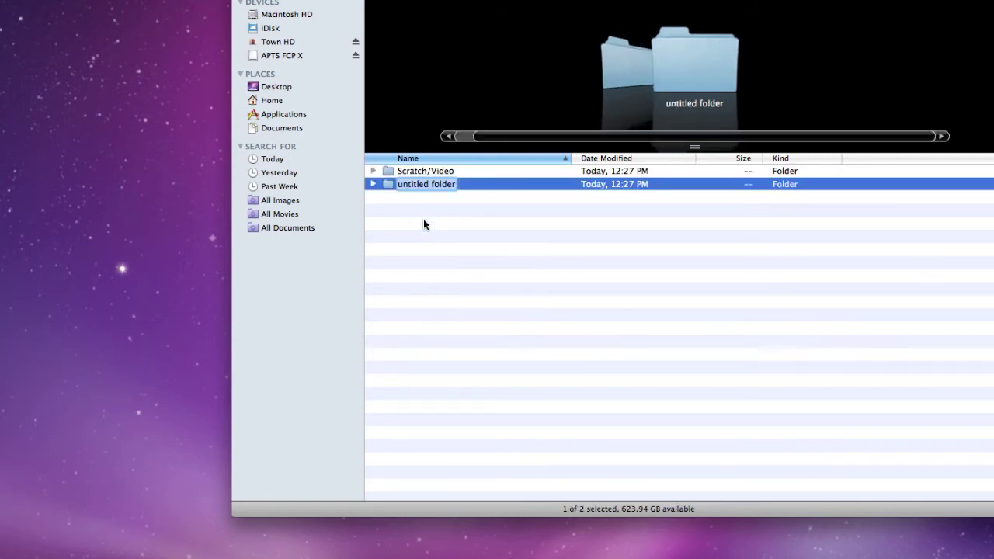
type("Audio")
key("Return")
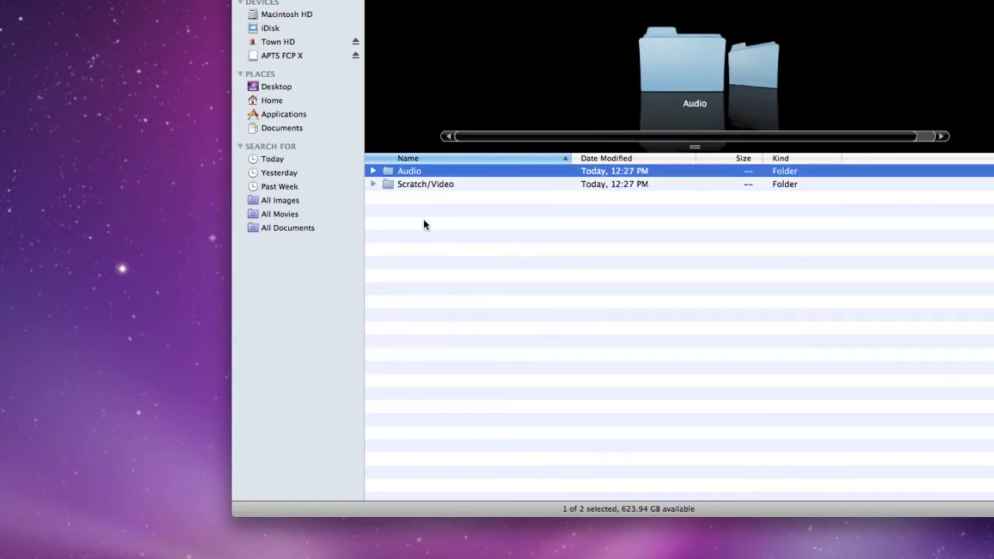
Add subfolders named 'Graphics' and 'Exports'
left_click(411, 238)
right_click(412, 235)
left_click(452, 239)
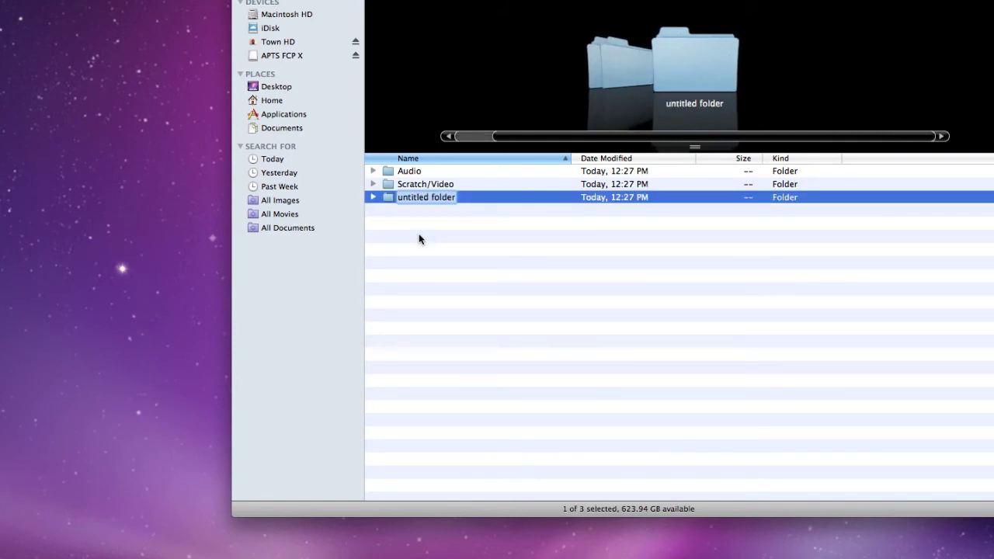
type("Graphics")
key("Return")
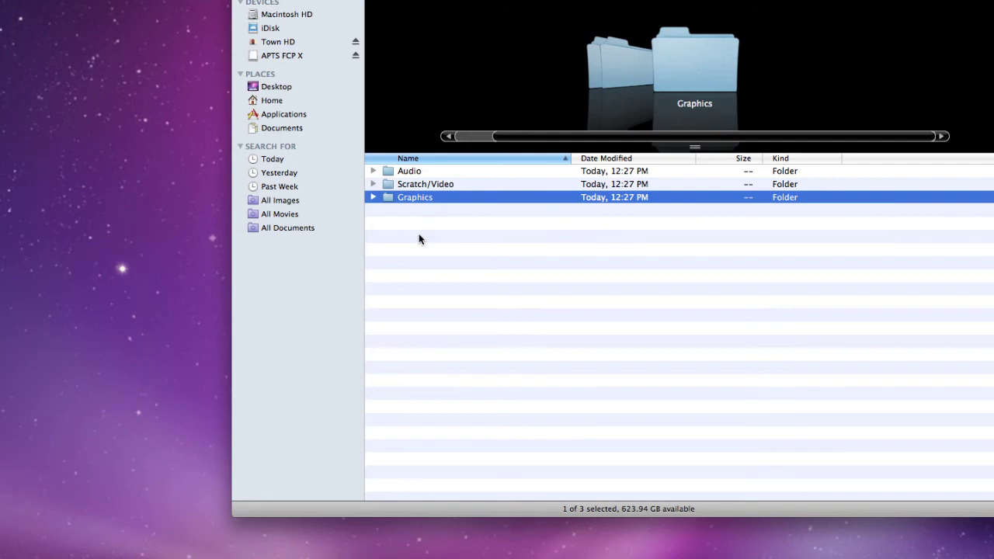
left_click(397, 245)
right_click(404, 242)
left_click(403, 247)
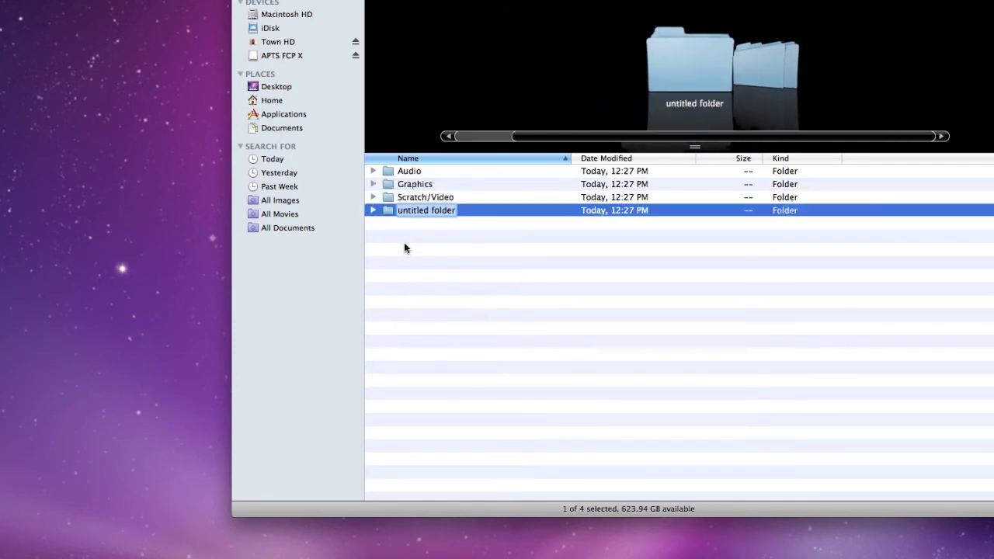
type("Export")
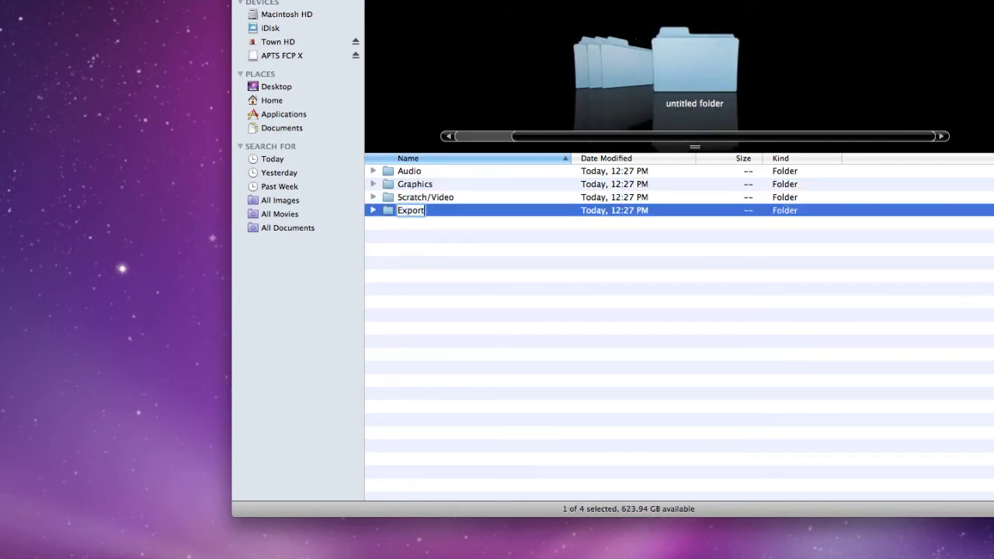
type("s")
key("Return")
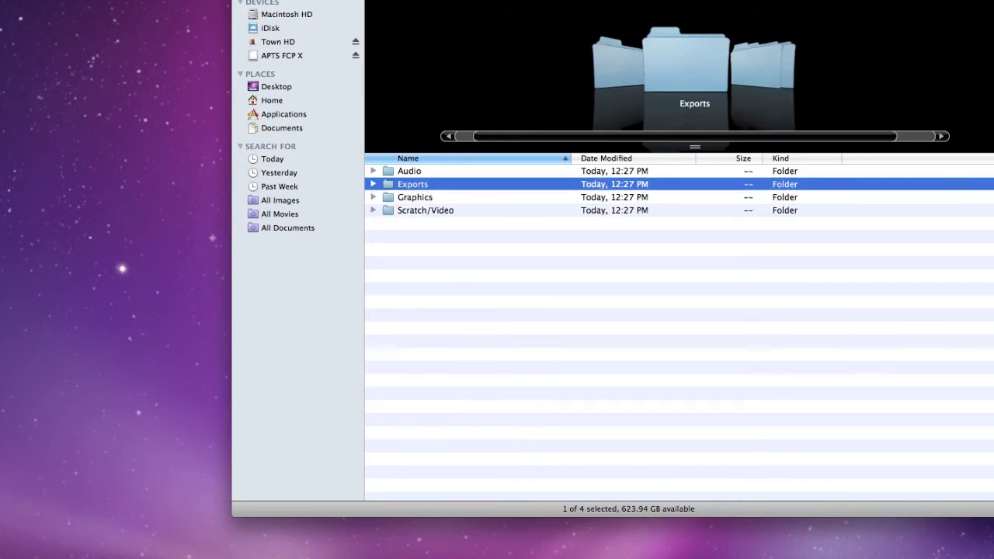
Add a subfolder named 'DVD'
left_click(390, 247)
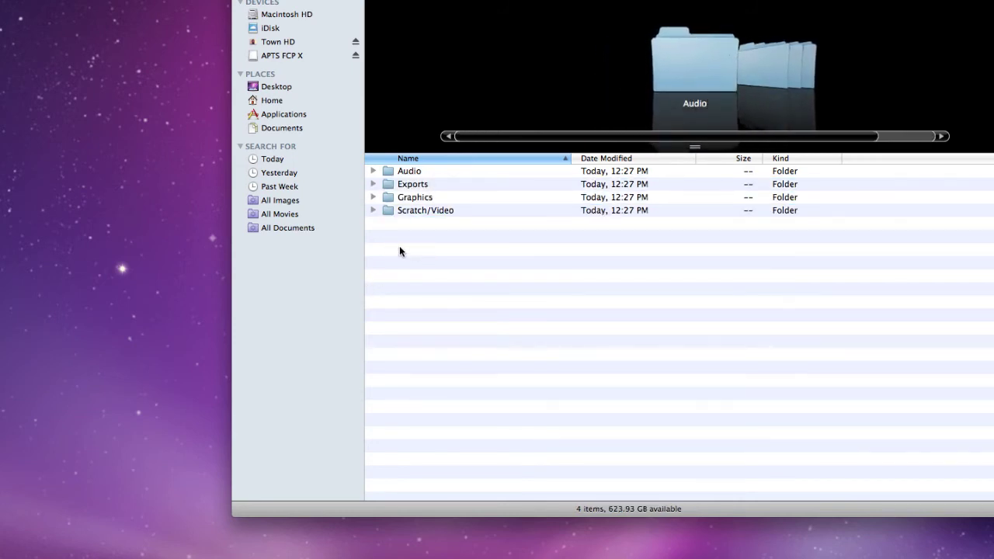
right_click(399, 247)
left_click(416, 250)
type("D")
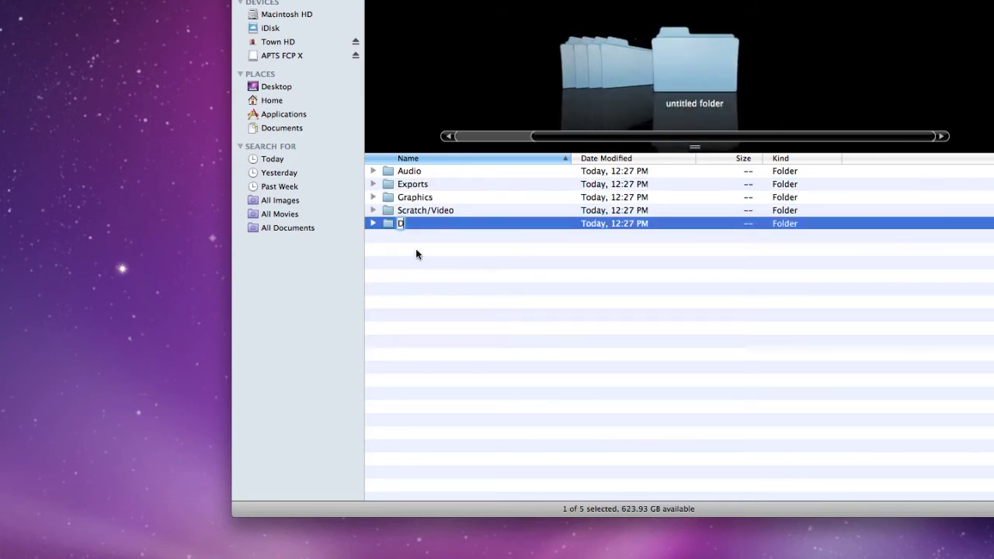
type("VD")
key("Return")
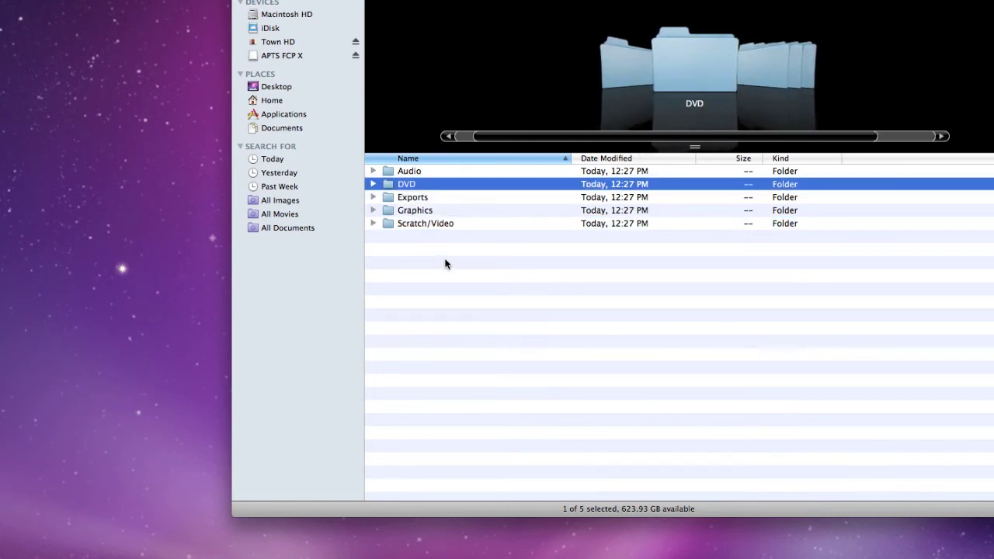
Create one more folder, then move the misnamed 'P' folder to the Trash
right_click(415, 263)
left_click(421, 266)
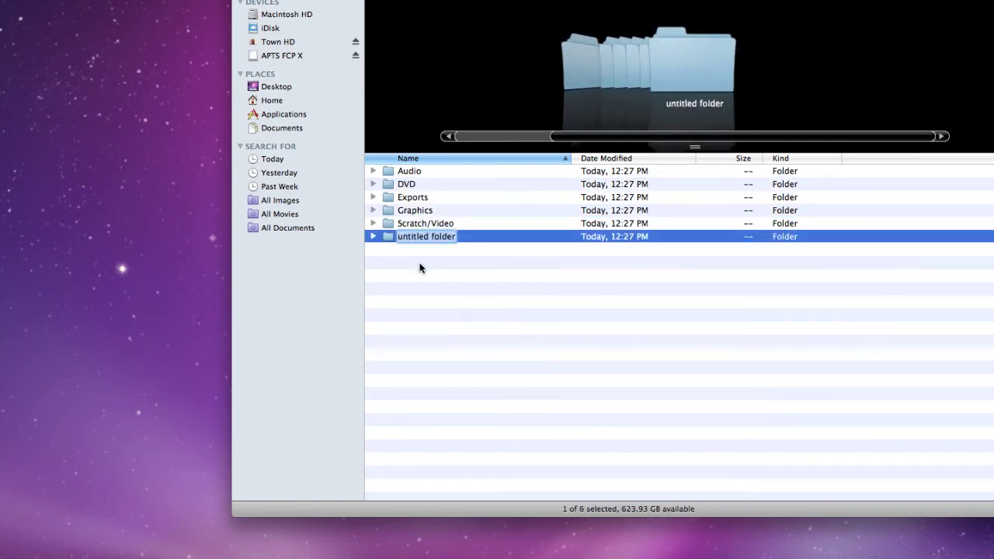
type("Po")
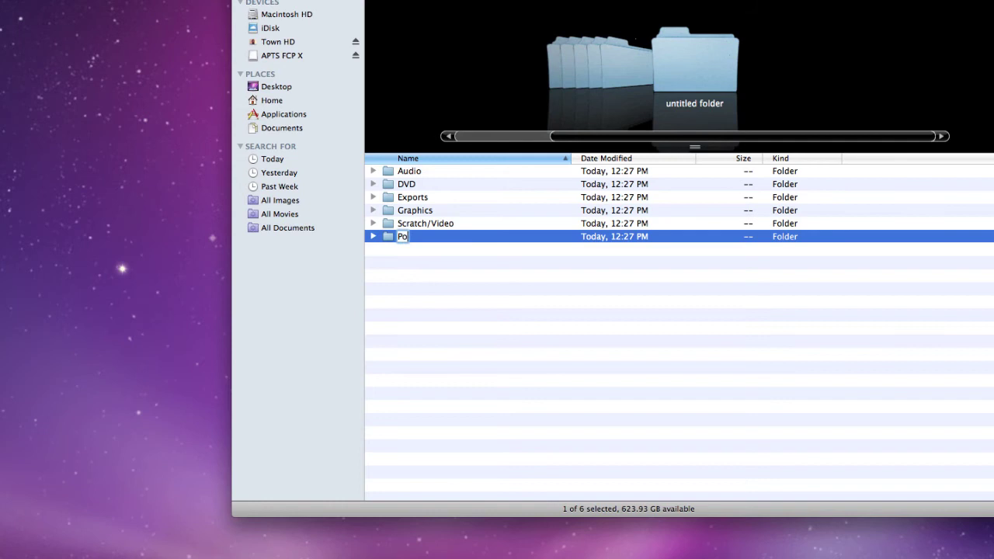
type("jects")
key("BackSpace")
key("BackSpace")
key("BackSpace")
key("BackSpace")
key("BackSpace")
key("BackSpace")
type("rojecy")
key("BackSpace")
key("BackSpace")
key("BackSpace")
key("BackSpace")
key("BackSpace")
key("BackSpace")
left_click(396, 261)
right_click(390, 236)
left_click(411, 264)
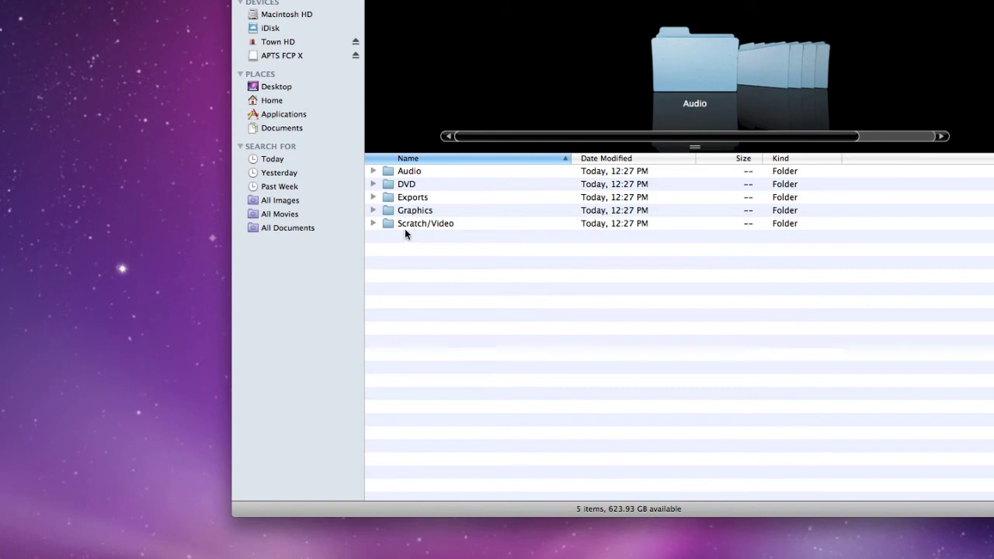
Copy the five subfolders Audio, DVD, Exports, Graphics and Scratch/Video
left_click_drag(401, 235, 400, 170)
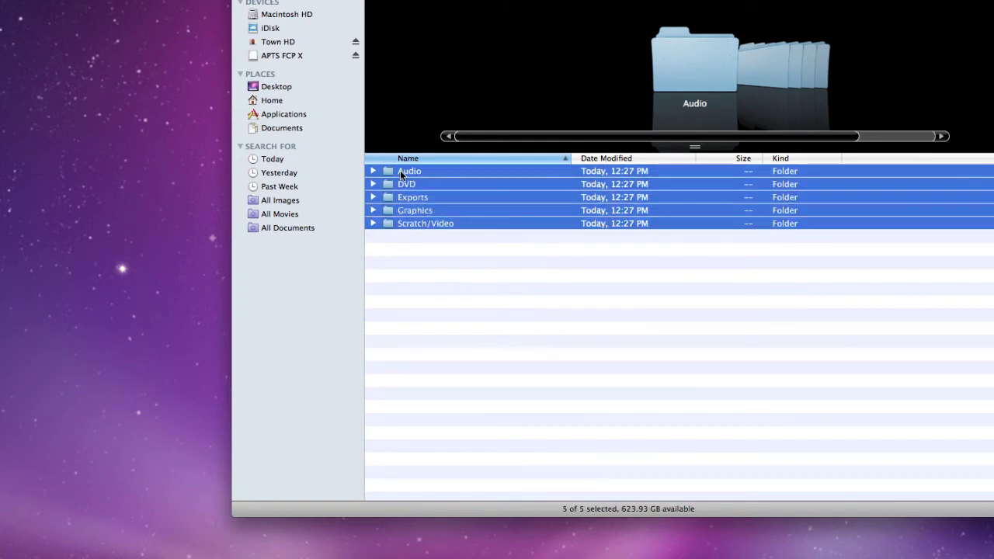
right_click(400, 172)
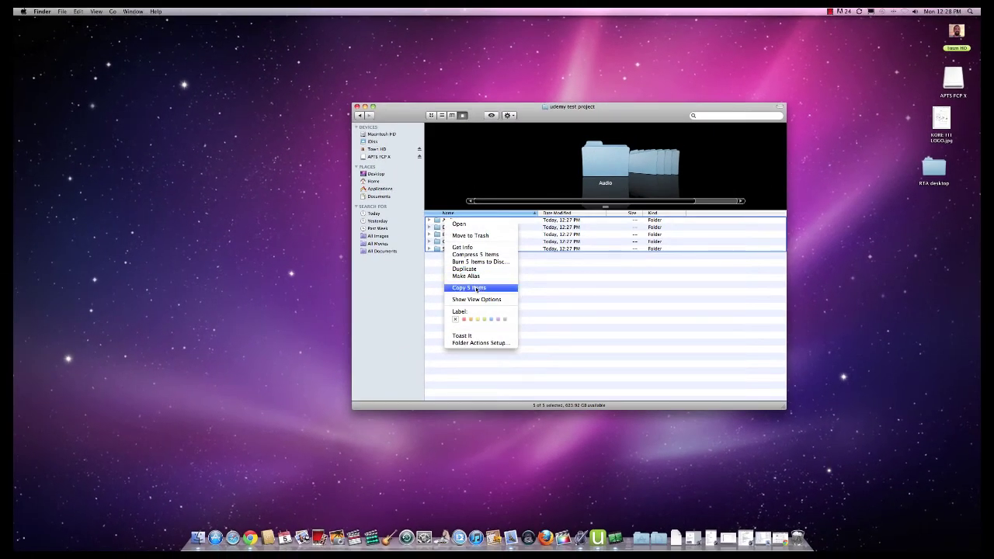
left_click(458, 294)
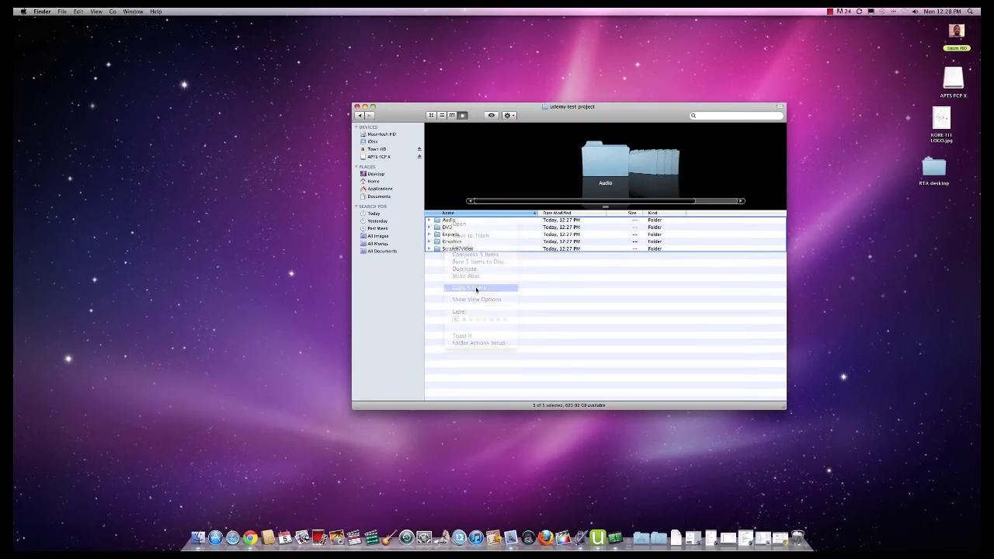
Create a new desktop folder named 'Folder Structure'
left_click(226, 228)
right_click(225, 228)
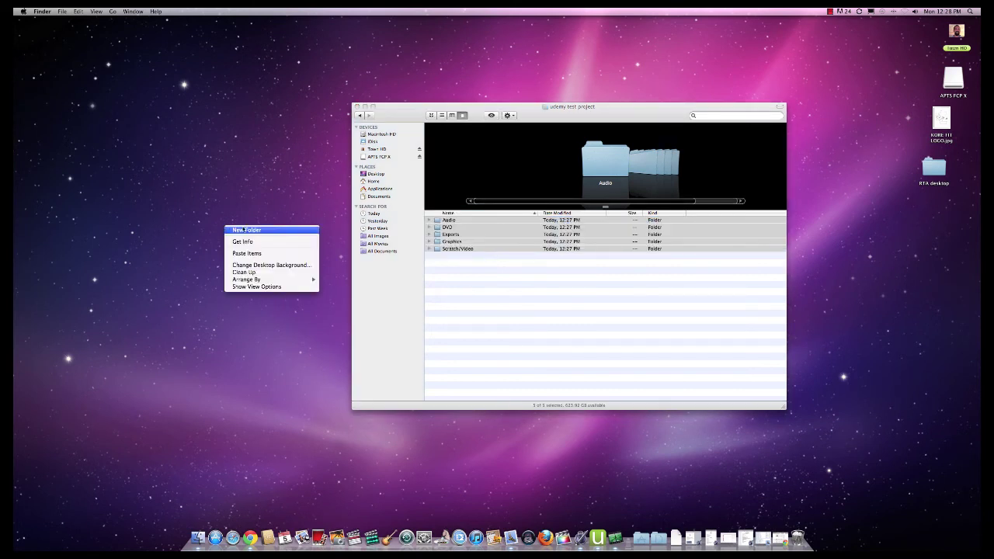
left_click(259, 231)
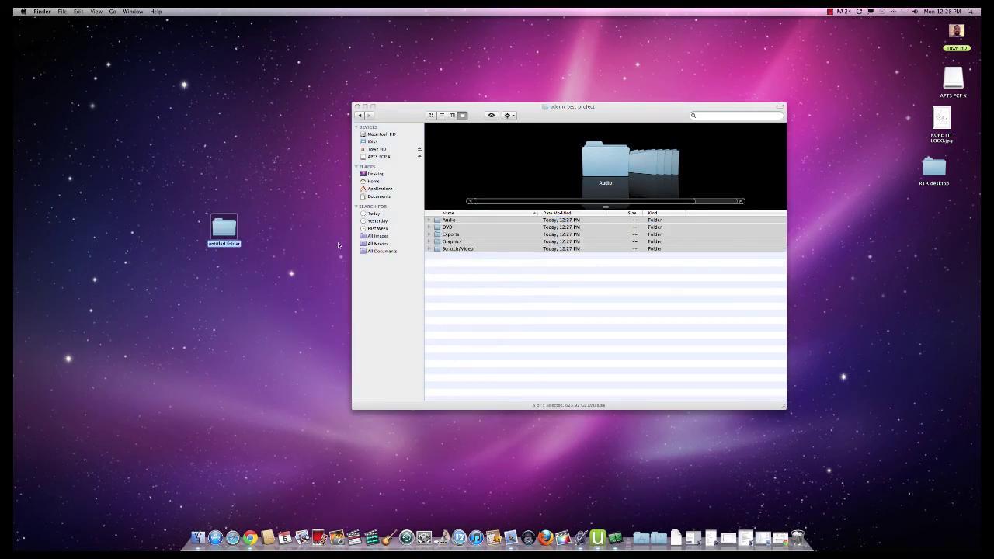
type("Folder 5")
type("tructure")
key("Return")
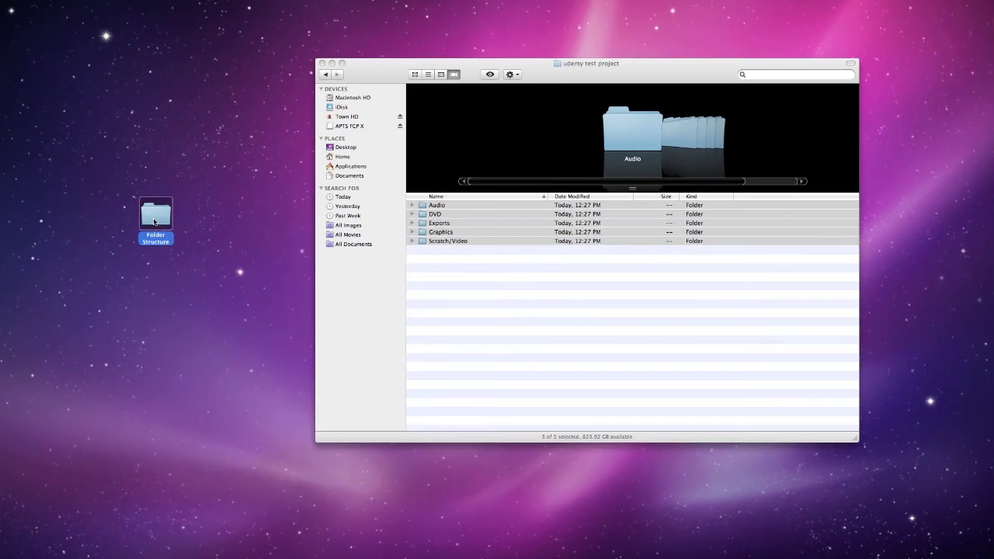
Paste the five copied folders into Folder Structure, then close its window
double_click(222, 231)
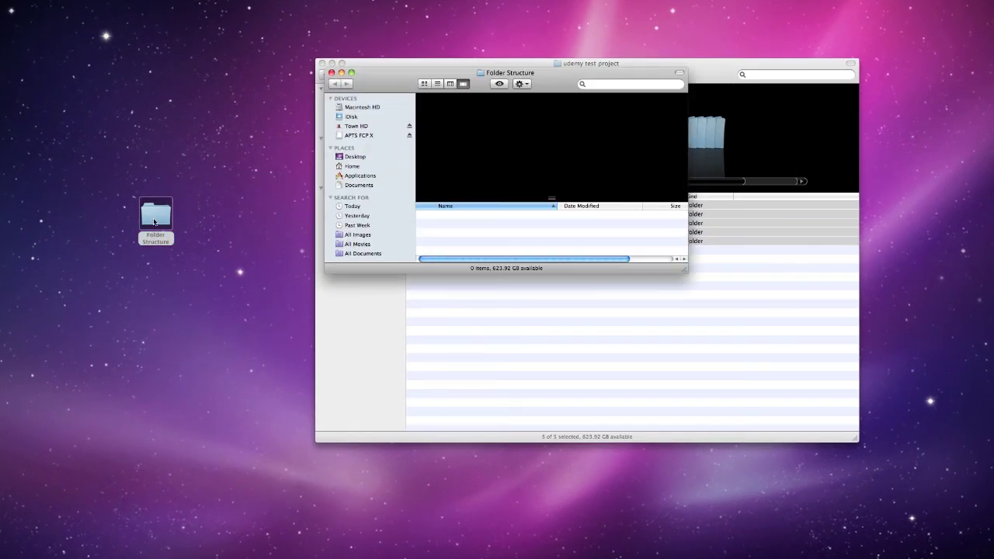
right_click(466, 228)
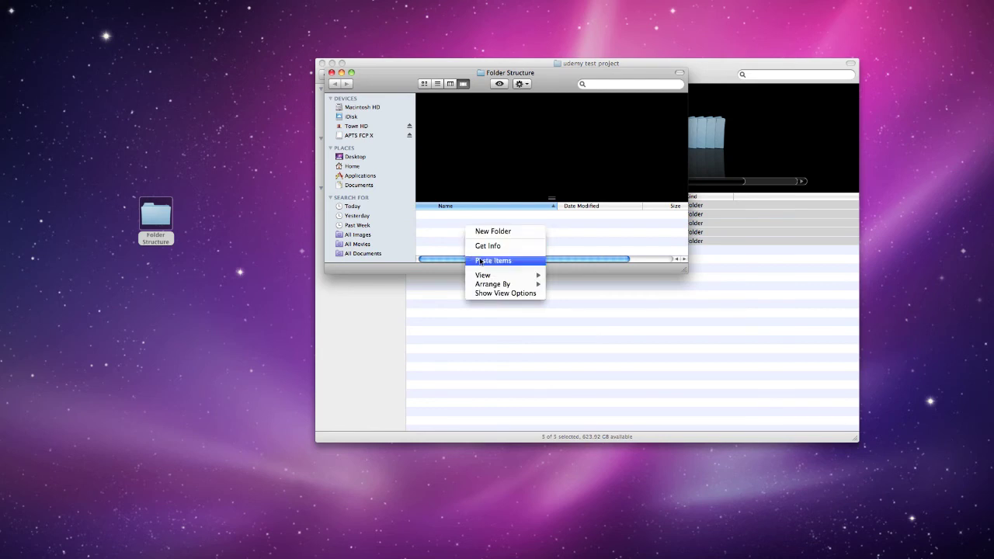
left_click(479, 259)
left_click_drag(687, 269, 803, 380)
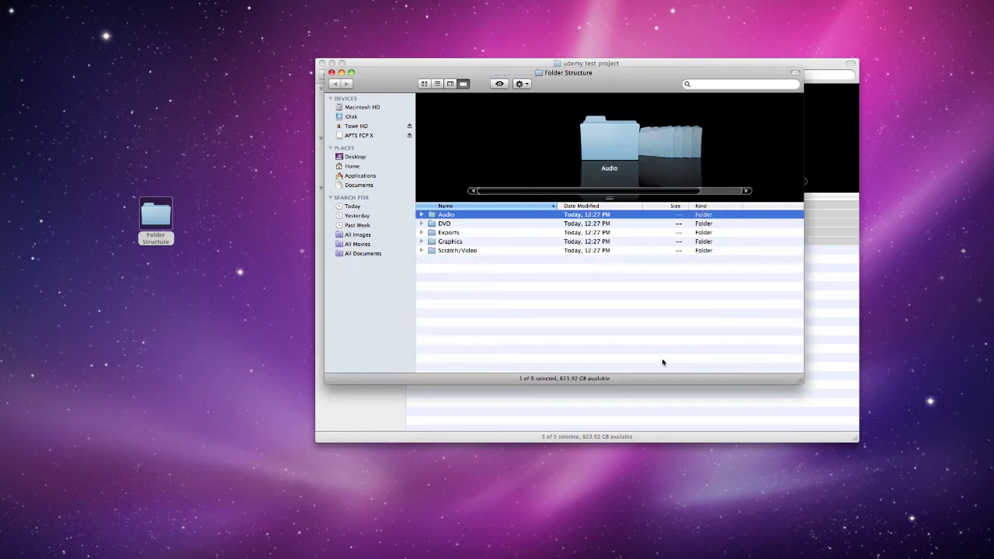
left_click(554, 356)
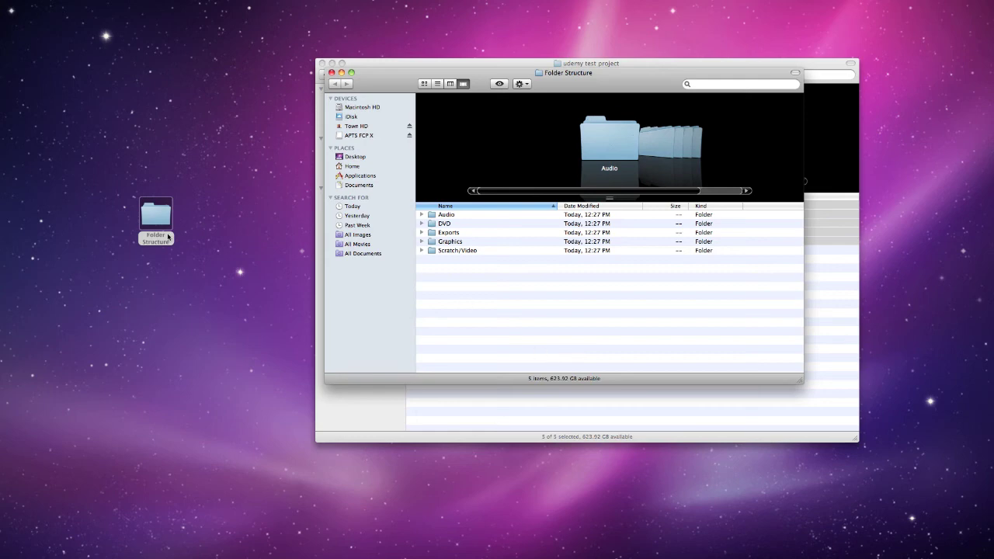
left_click(332, 72)
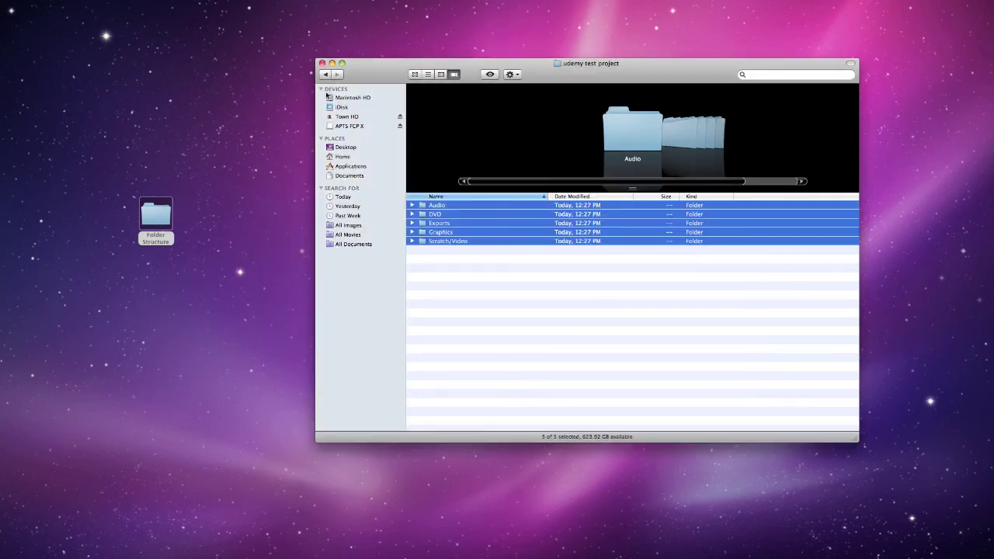
Back in the Video Projects folder, create a new folder named 'Short Film'
left_click(332, 76)
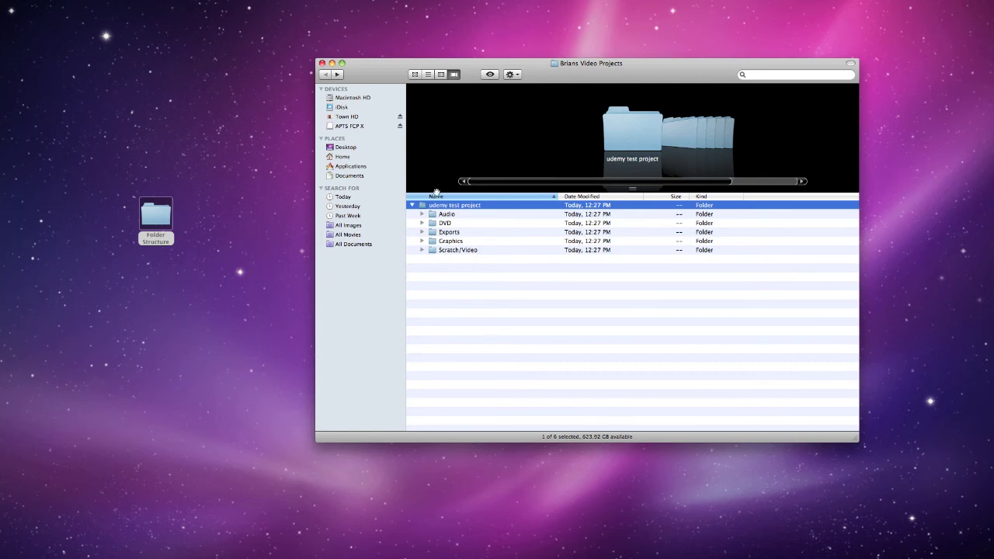
left_click(411, 205)
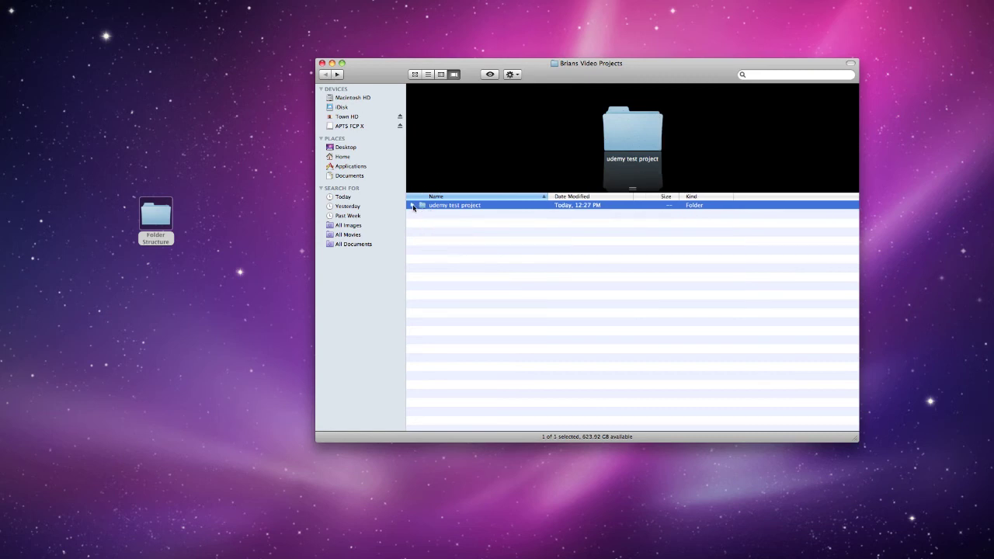
left_click(473, 233)
right_click(446, 243)
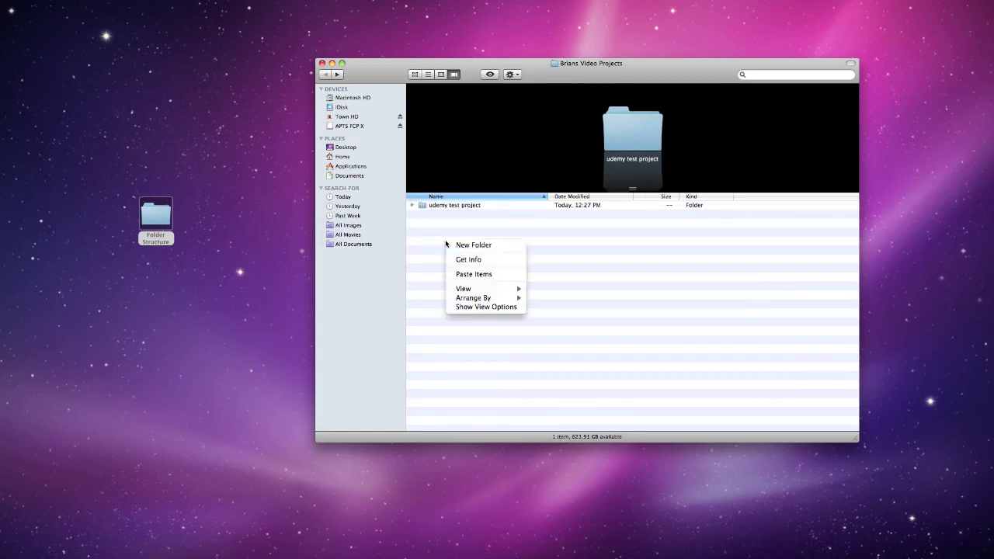
left_click(457, 244)
type("S")
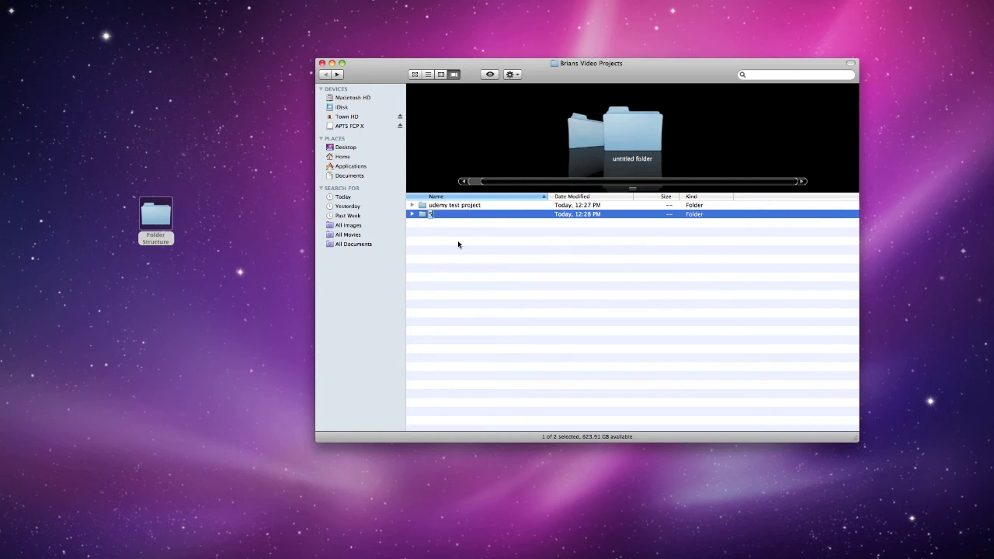
type("hort Film")
key("Return")
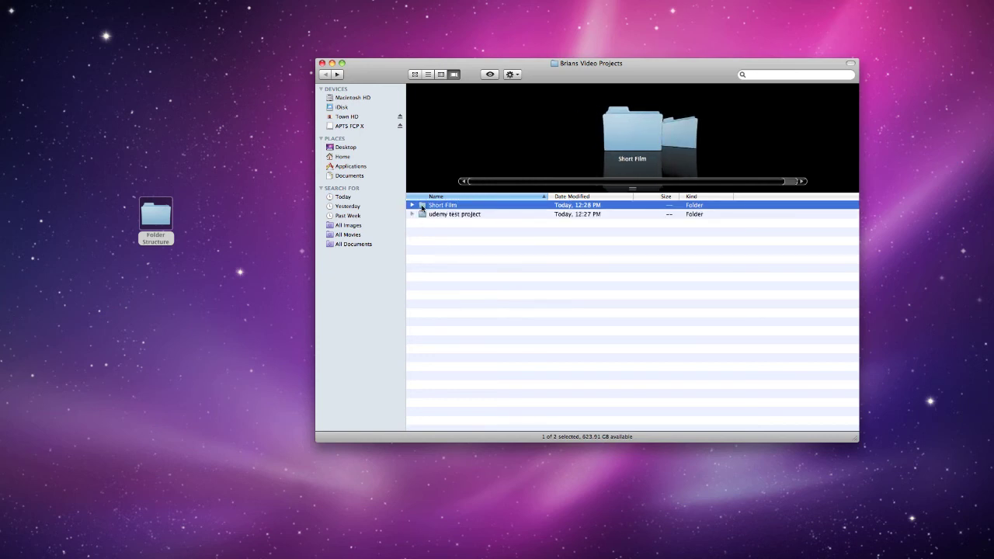
Fill Short Film with the five template subfolders from Folder Structure
double_click(421, 208)
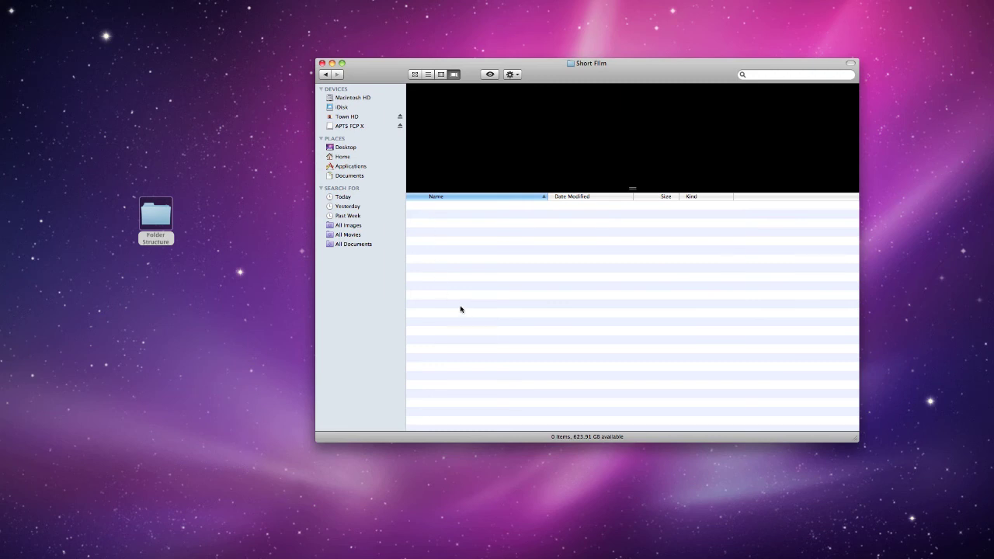
double_click(170, 224)
left_click_drag(479, 302, 426, 213)
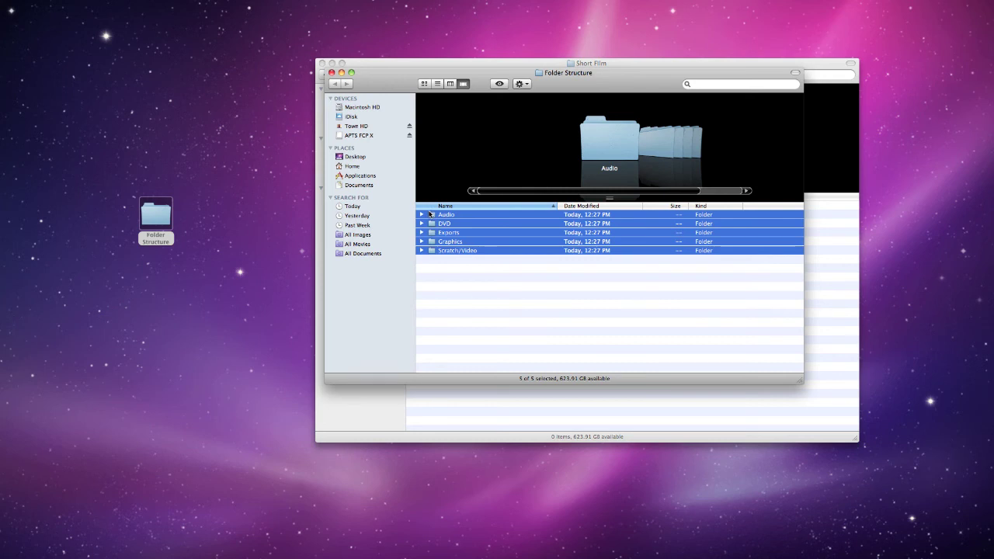
left_click(332, 72)
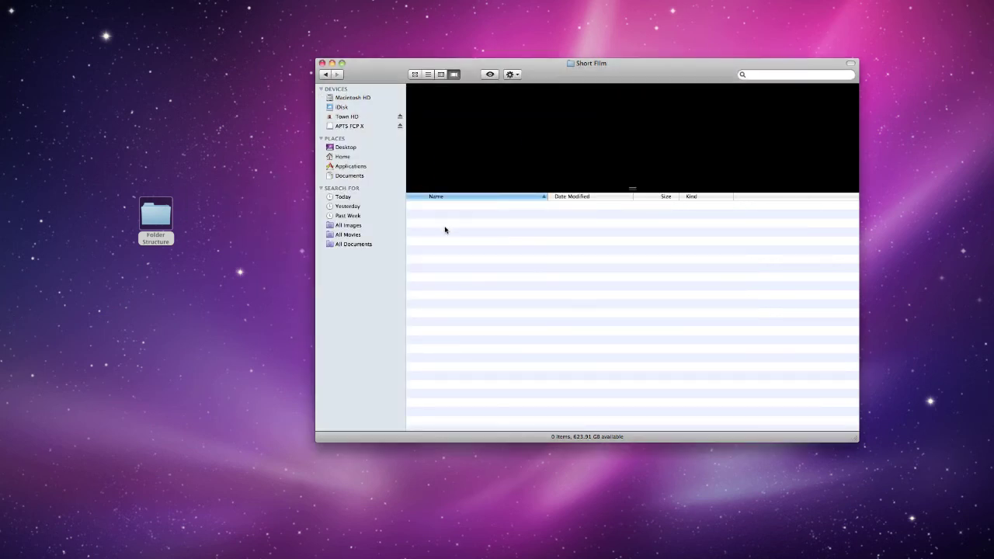
key("super+v")
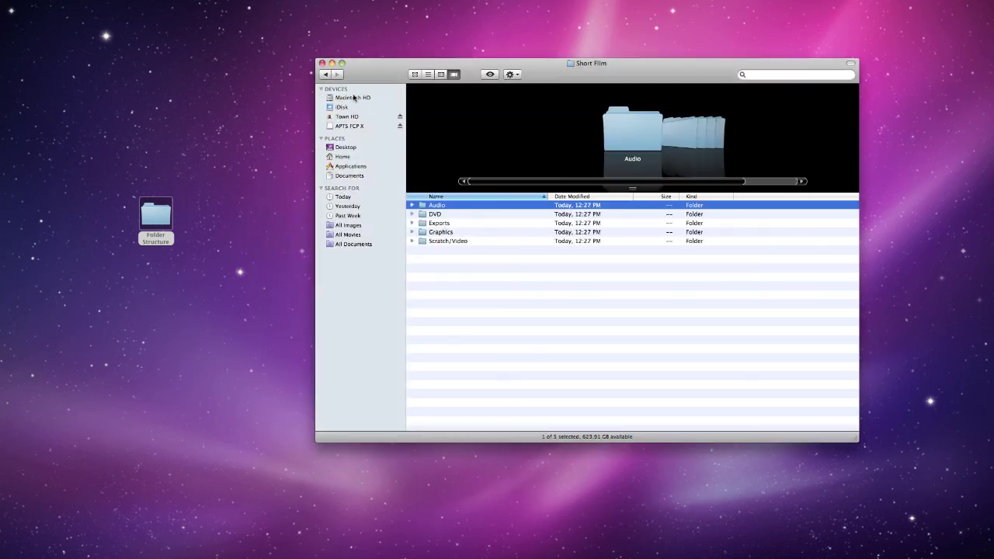
left_click(324, 74)
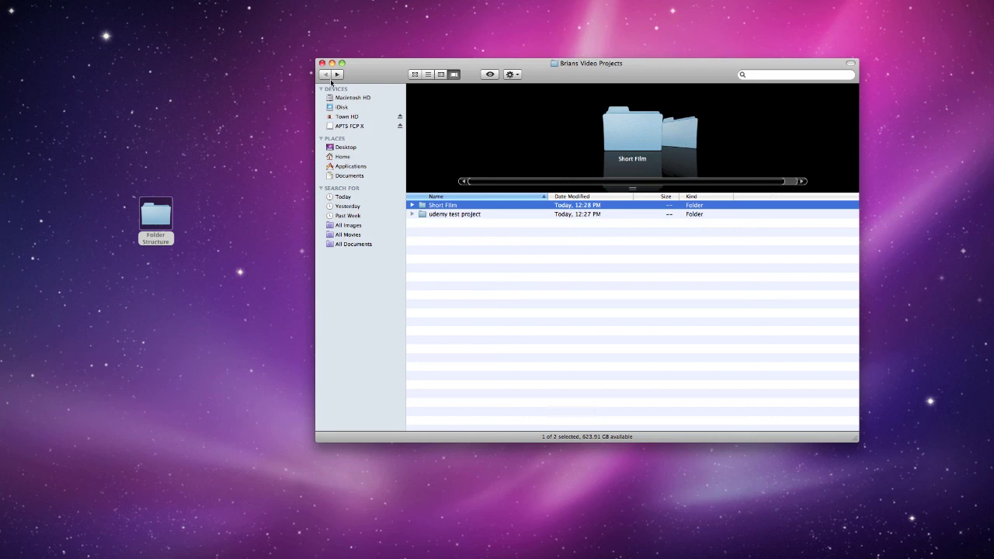
left_click(412, 214)
Check Short Film's subfolders, then collapse Short Film and udemy test project and deselect
left_click(412, 204)
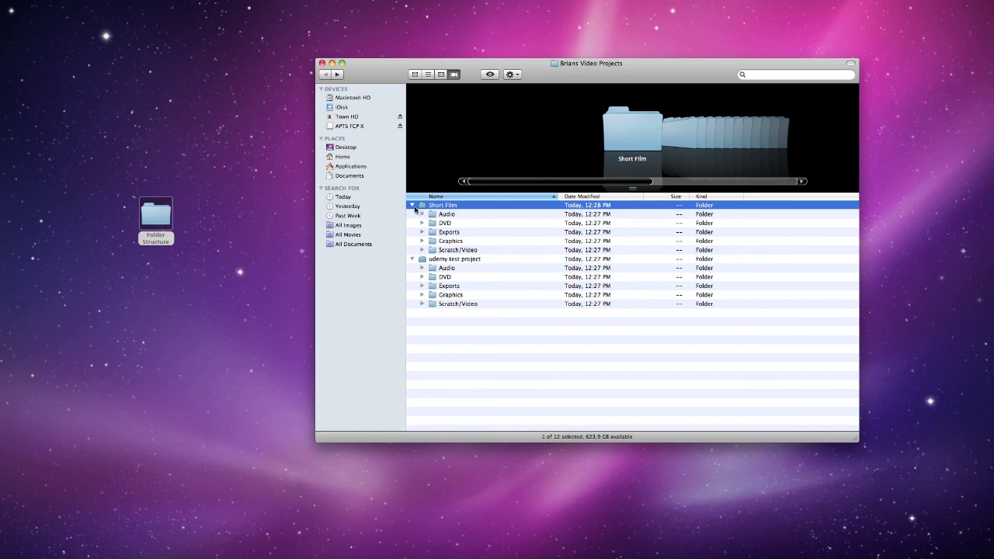
left_click(411, 205)
left_click(411, 215)
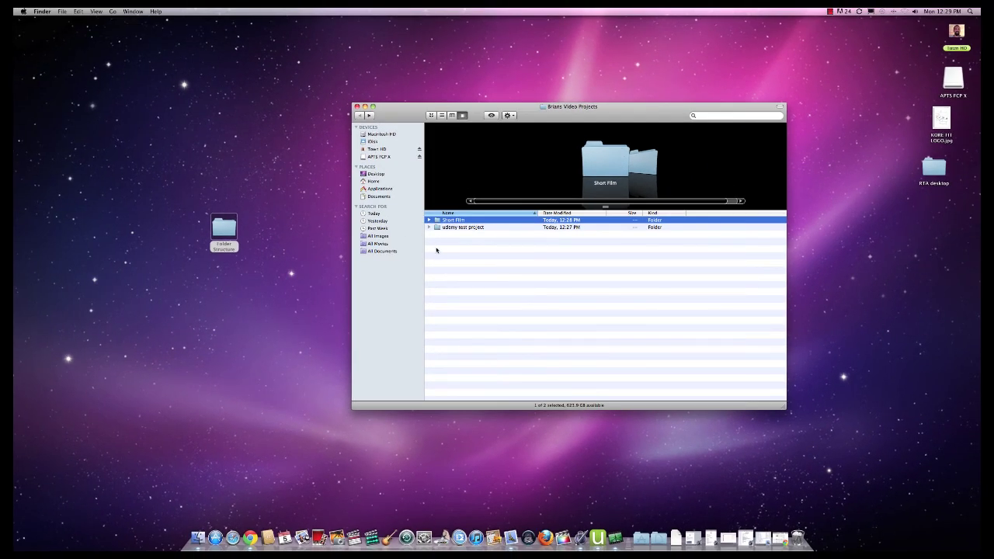
left_click(431, 251)
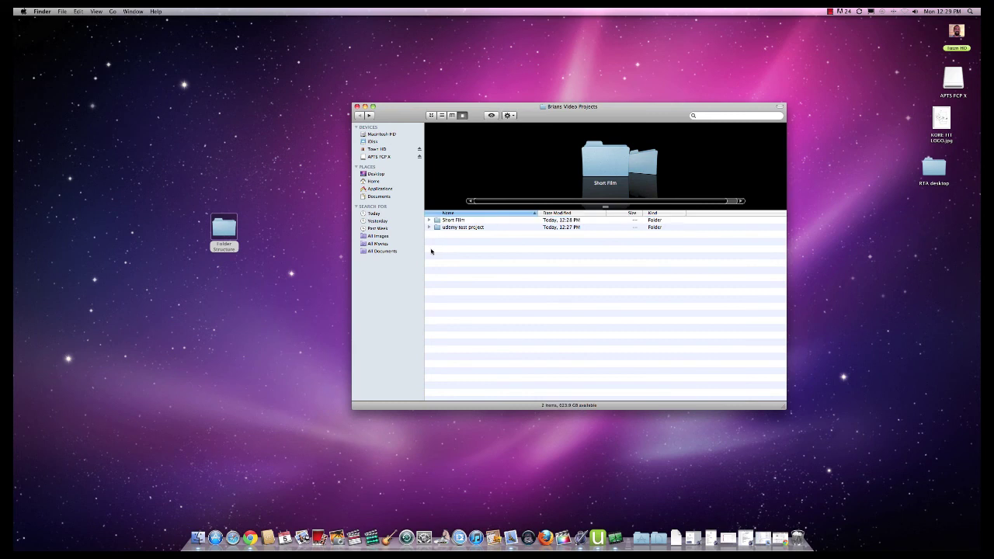